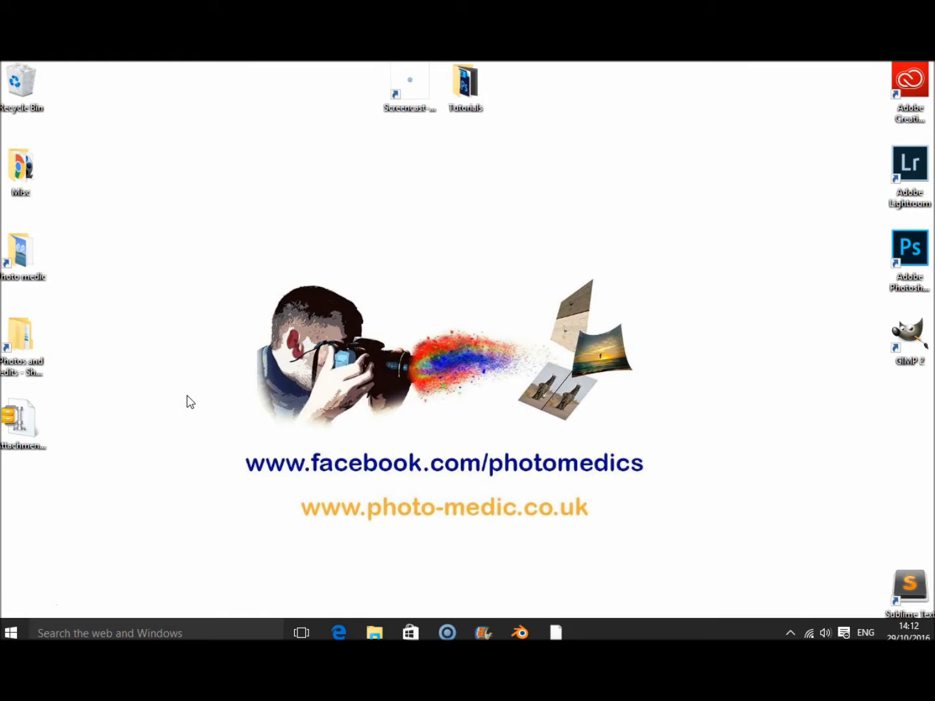
Open Attachments_20161029.zip in 7-Zip, drag all six JPGs onto the desktop, and close 7-Zip
right_click(32, 424)
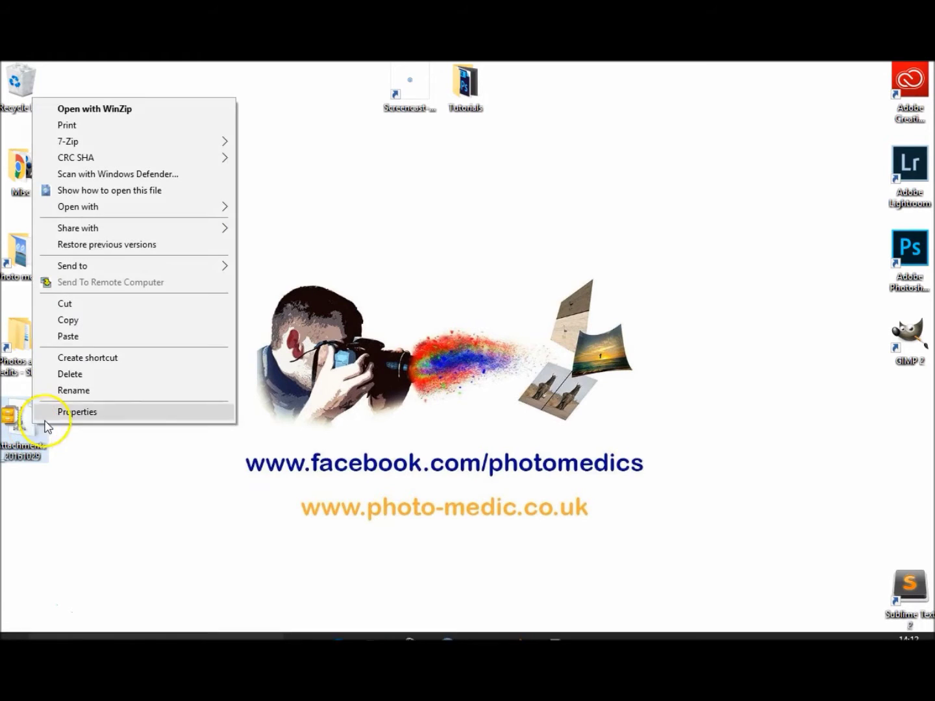
mouse_move(156, 144)
left_click(270, 143)
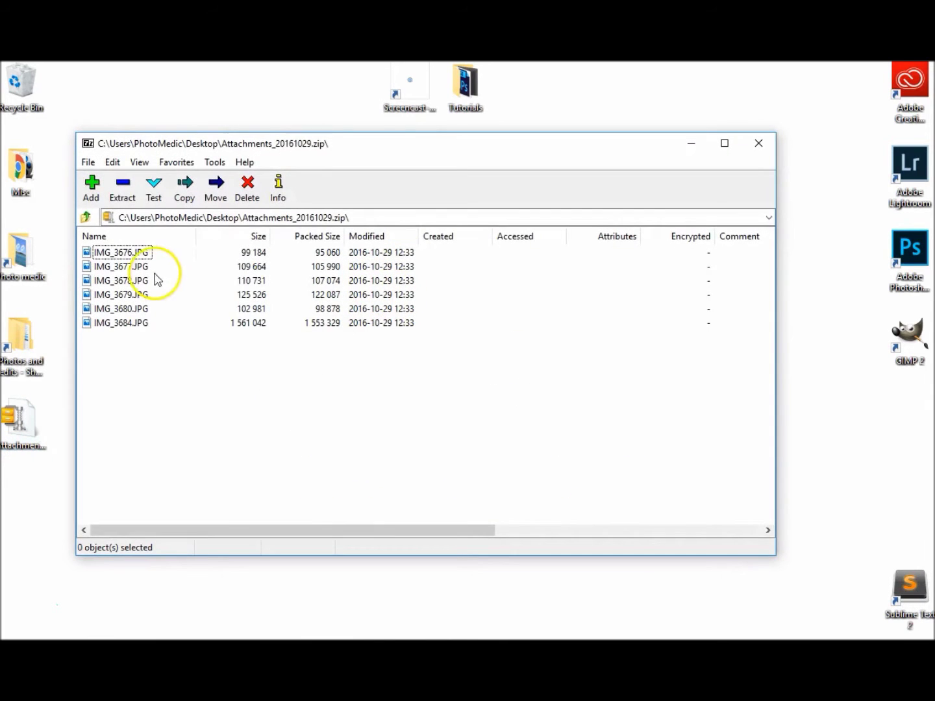
left_click(134, 253)
left_click(139, 324, "shift")
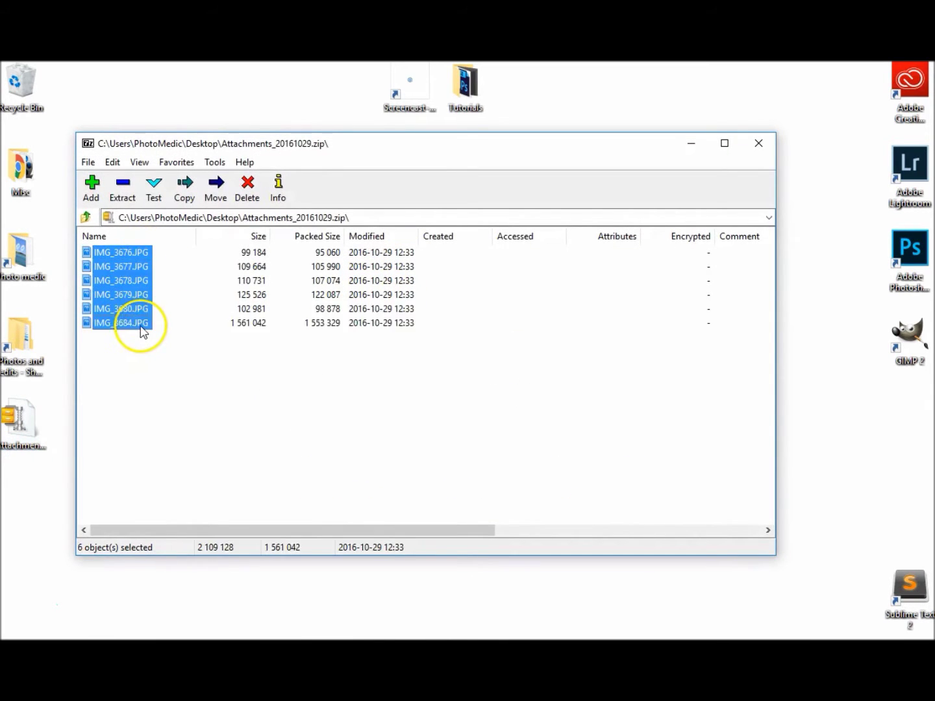
left_click_drag(139, 325, 34, 513)
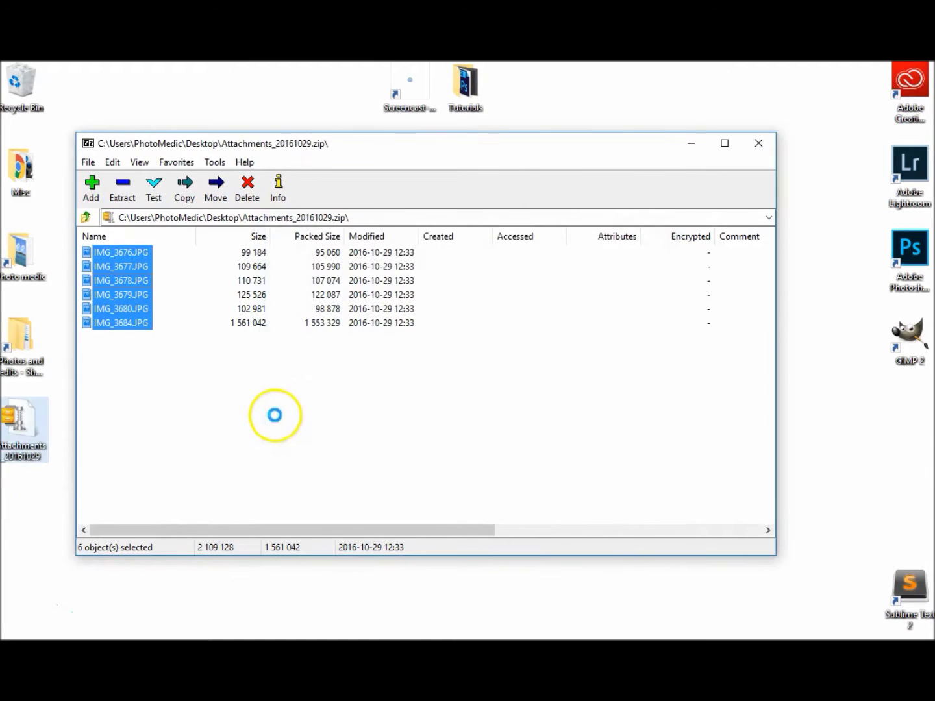
left_click(758, 144)
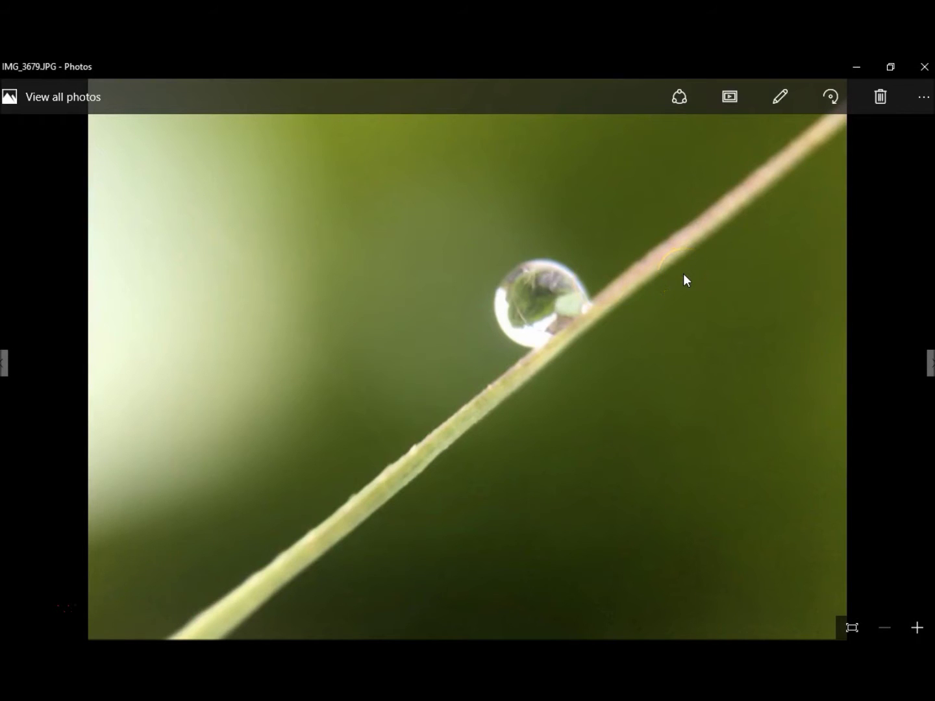
Delete IMG_3679 in Photos and browse back to the previous droplet shot
key("Delete")
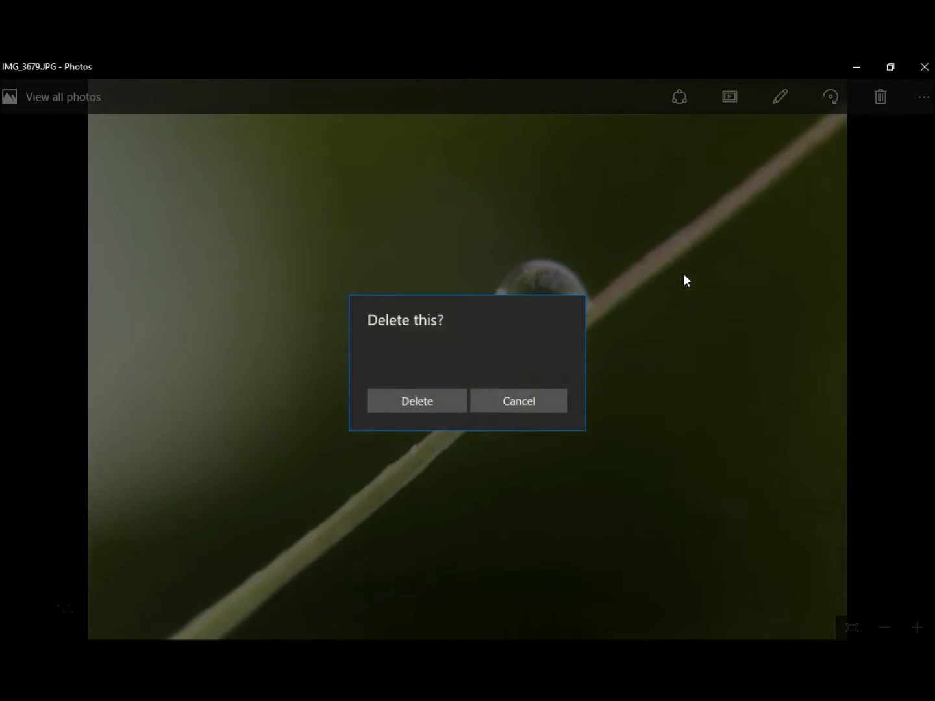
key("Return")
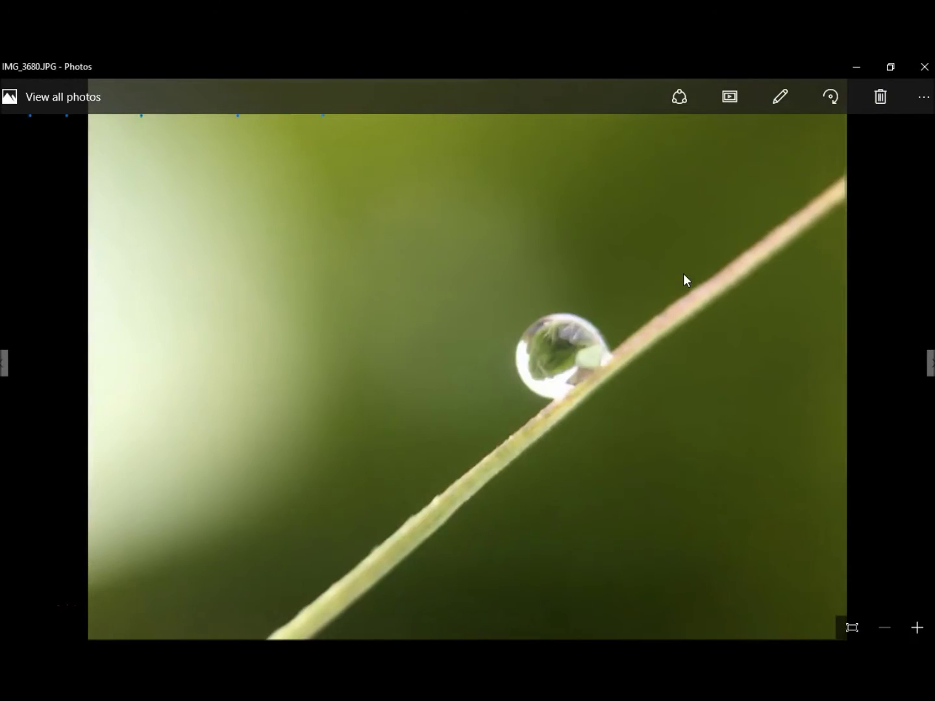
key("Right")
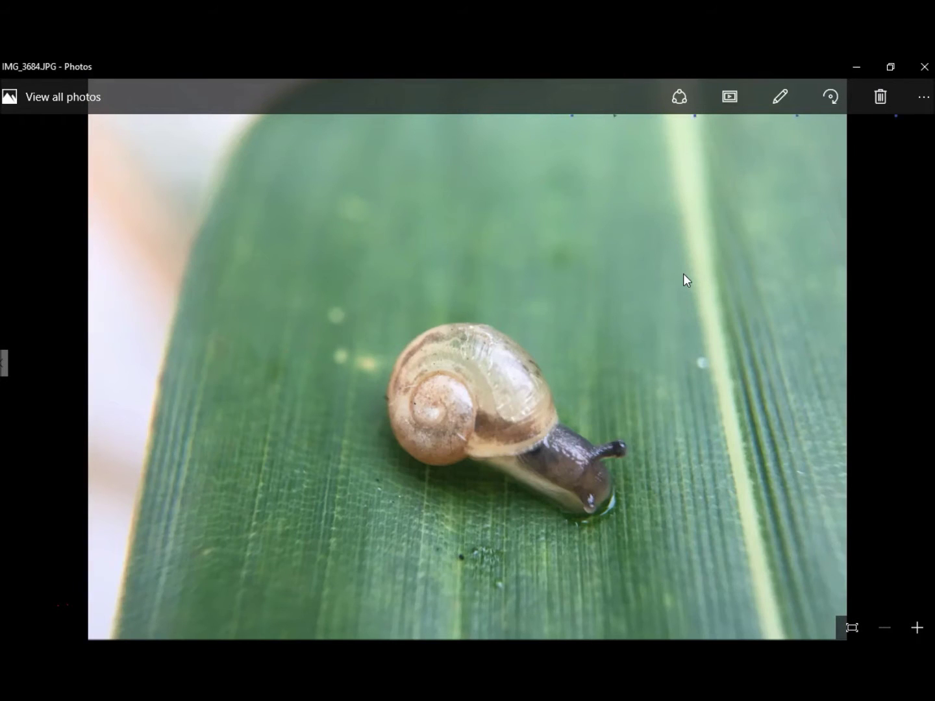
key("Left")
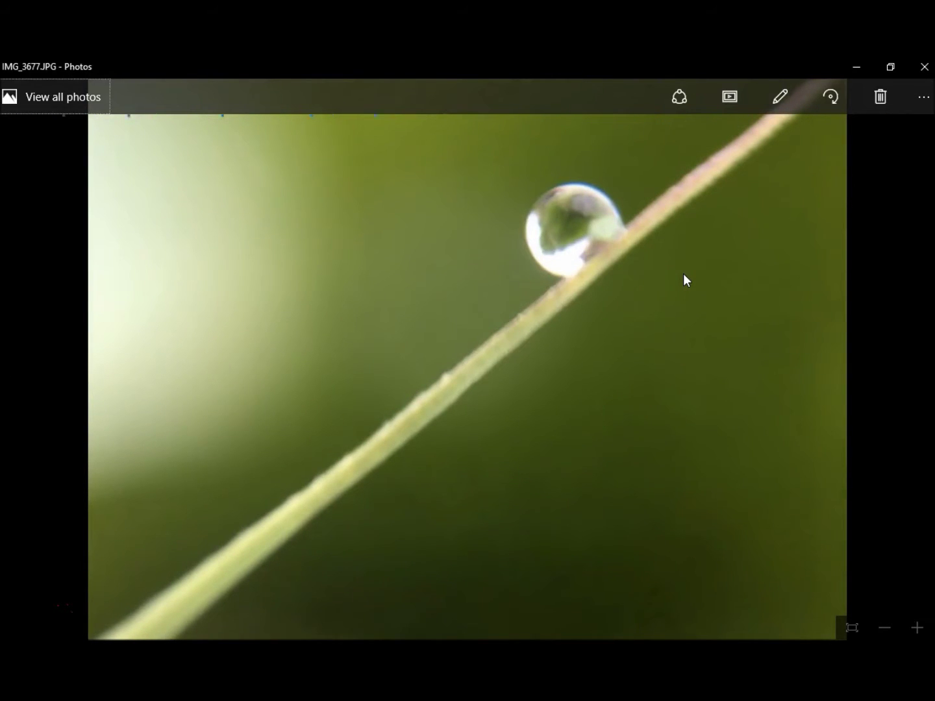
Delete IMG_3677, step through to IMG_3680, then close the Photos viewer
key("Delete")
key("Return")
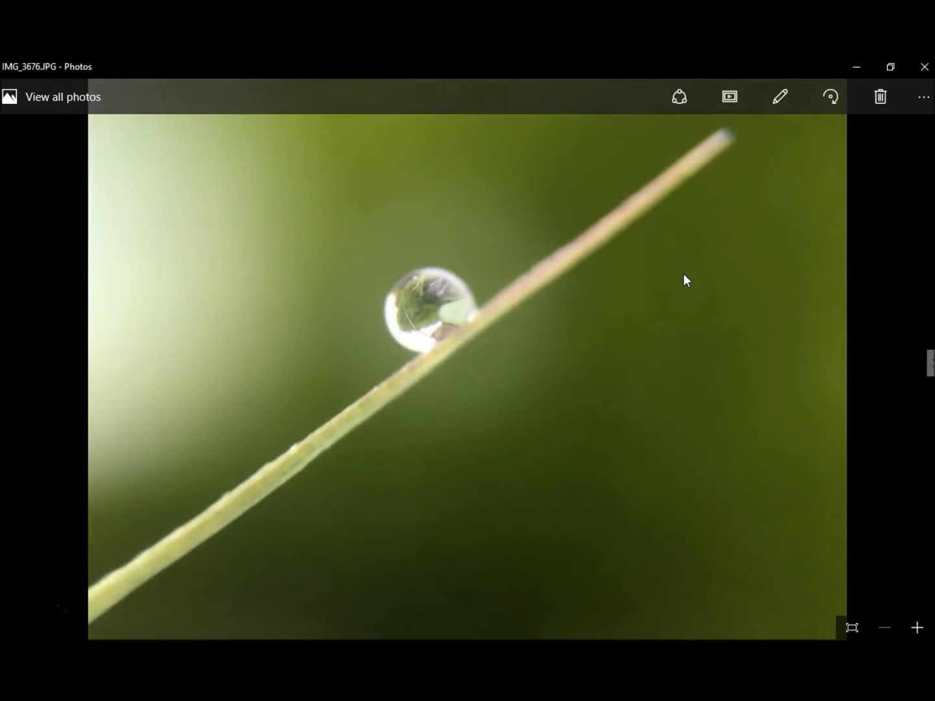
key("Right")
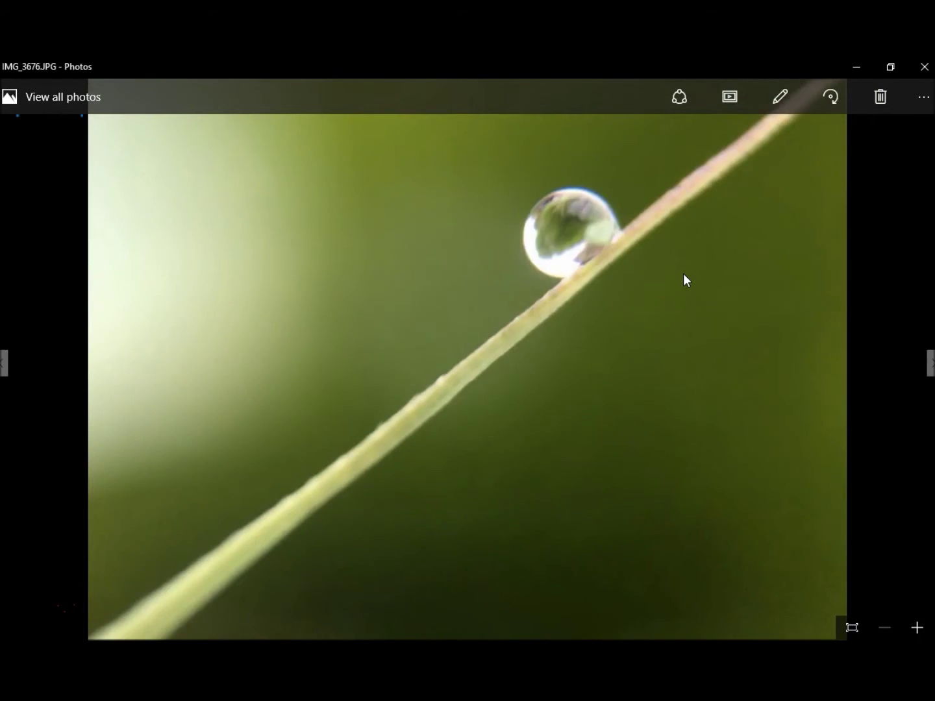
key("Right")
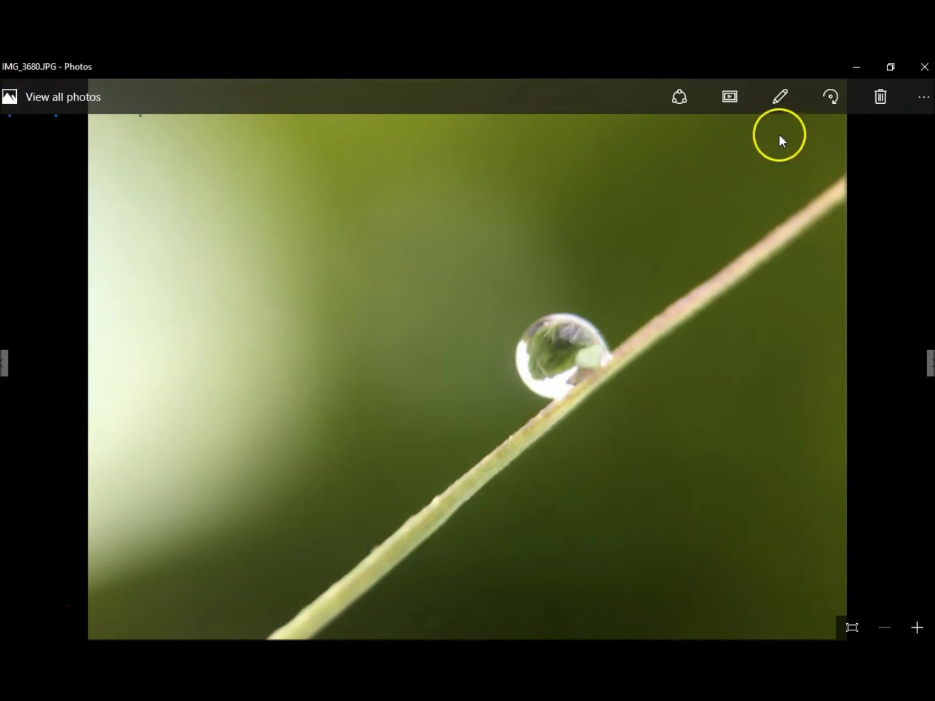
left_click(922, 66)
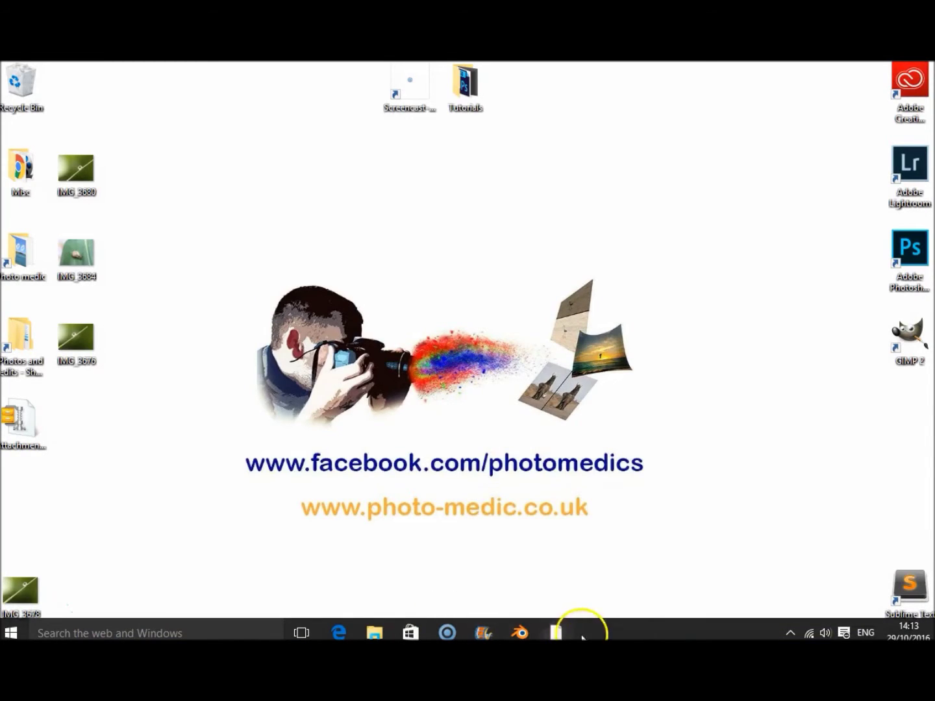
Switch to Photoshop, open IMG_3680.JPG from the Desktop folder, and zoom in on it
left_click(556, 633)
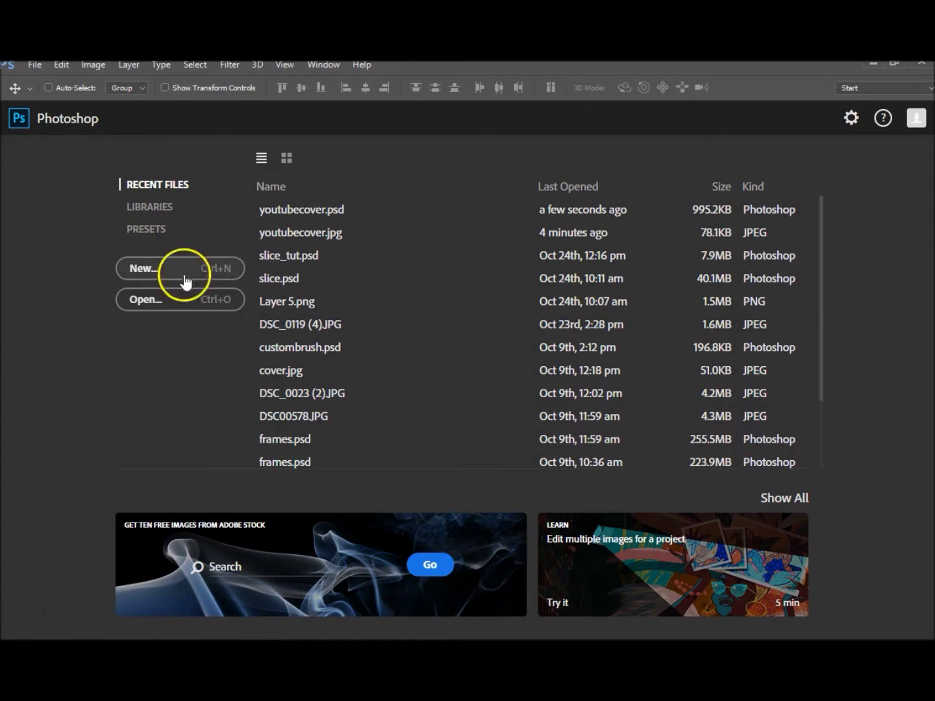
left_click(149, 302)
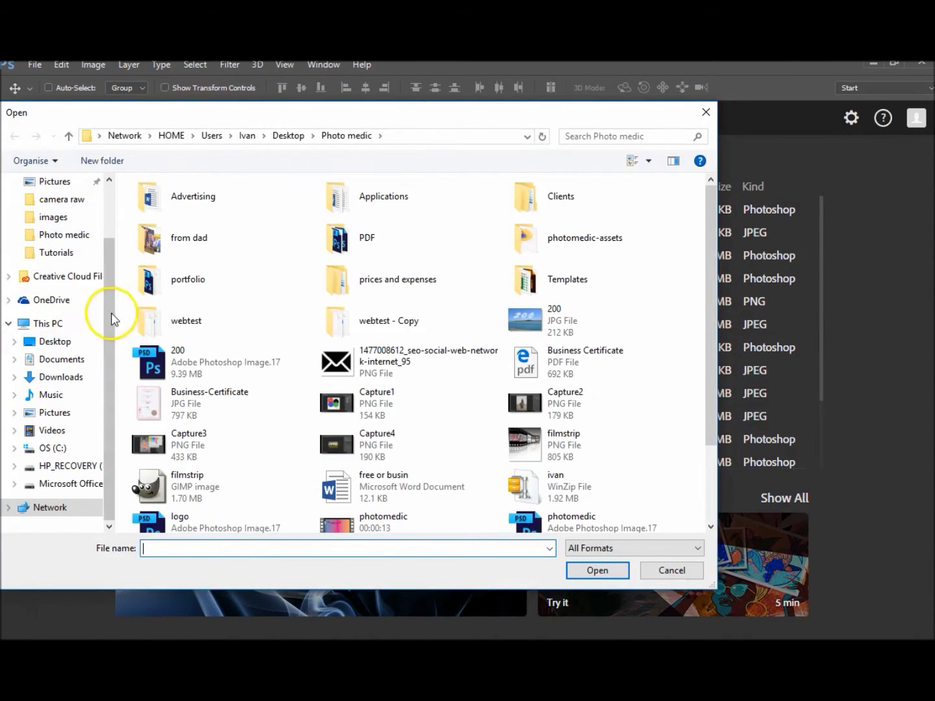
left_click_drag(111, 319, 115, 232)
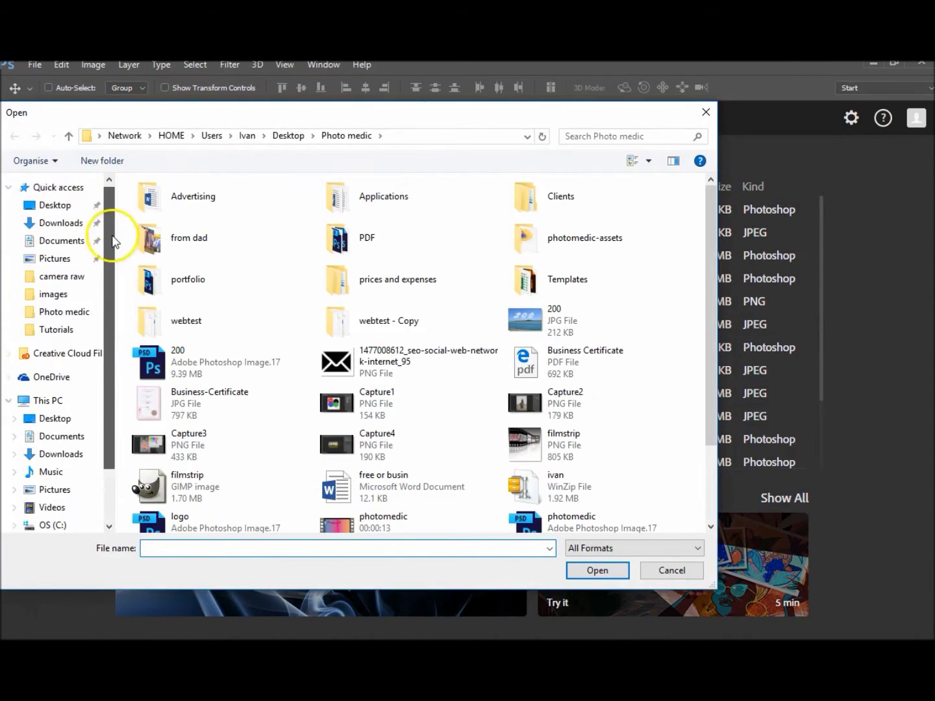
left_click(56, 205)
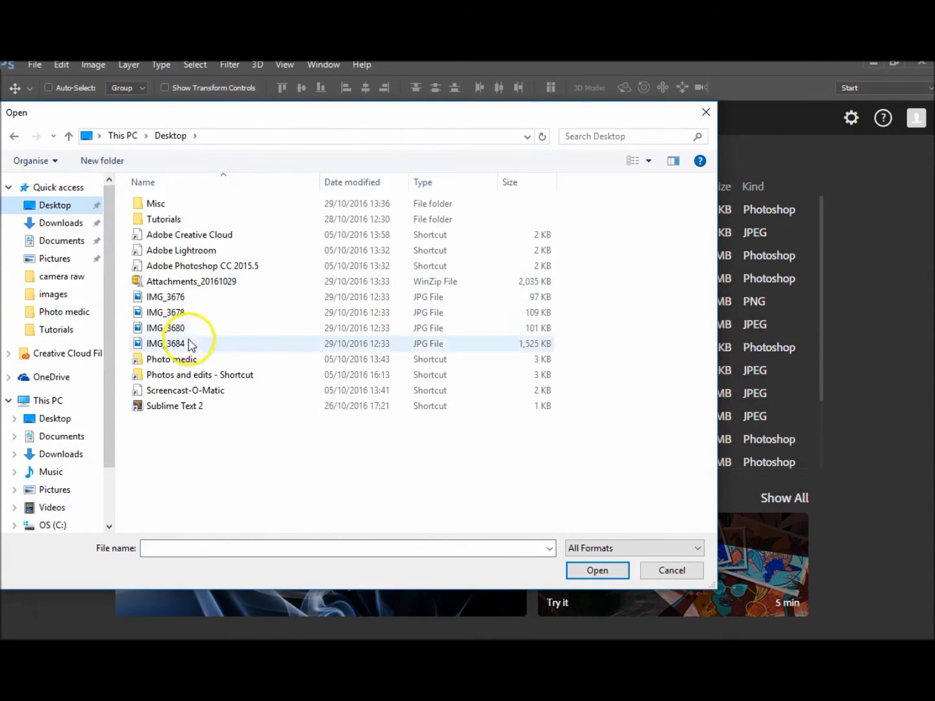
double_click(165, 330)
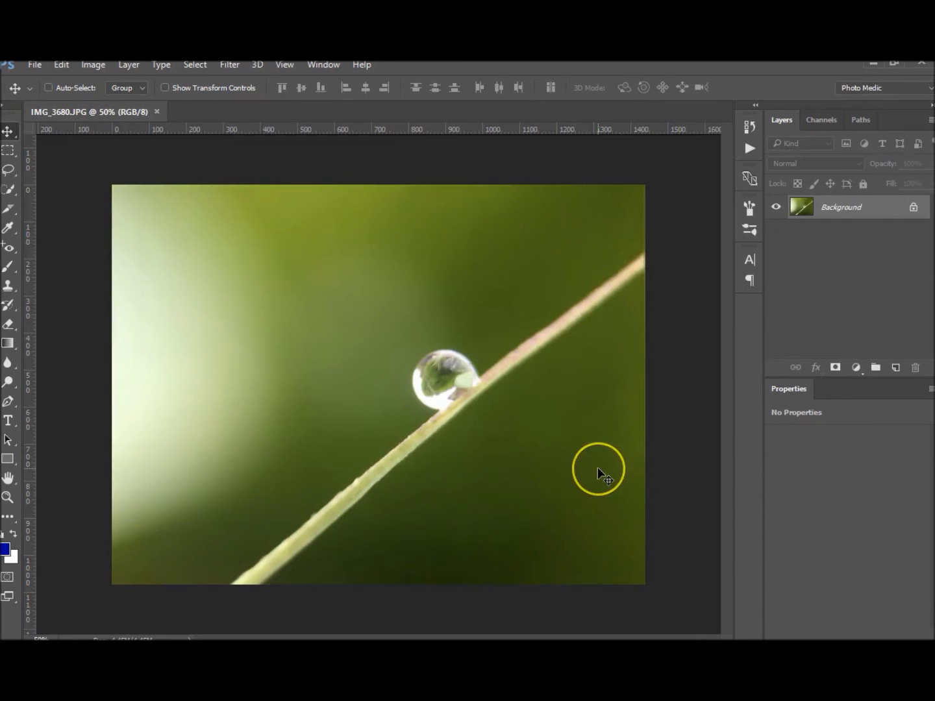
key("ctrl+plus")
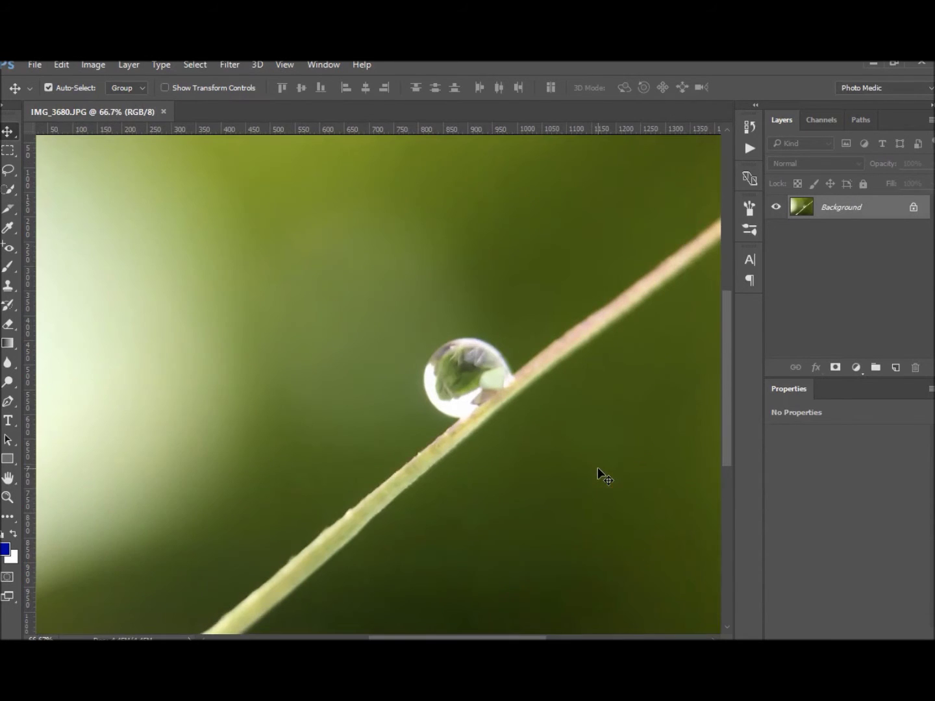
left_click(587, 483, "ctrl")
Apply the Camera Raw Filter and set Exposure to -0.45 and Contrast to +30
key("ctrl+minus")
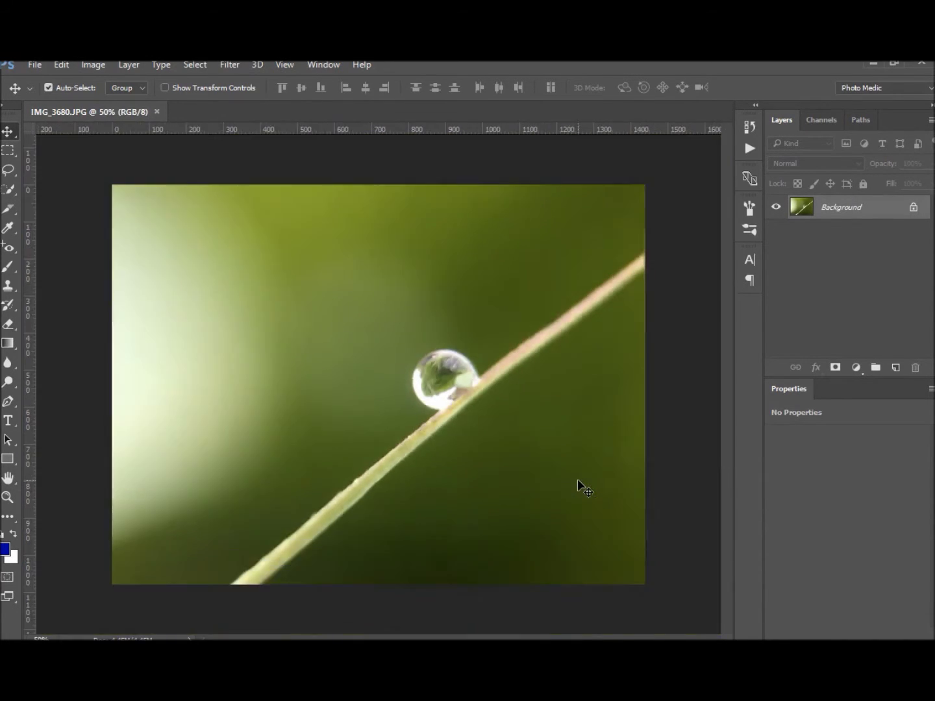
left_click(229, 64)
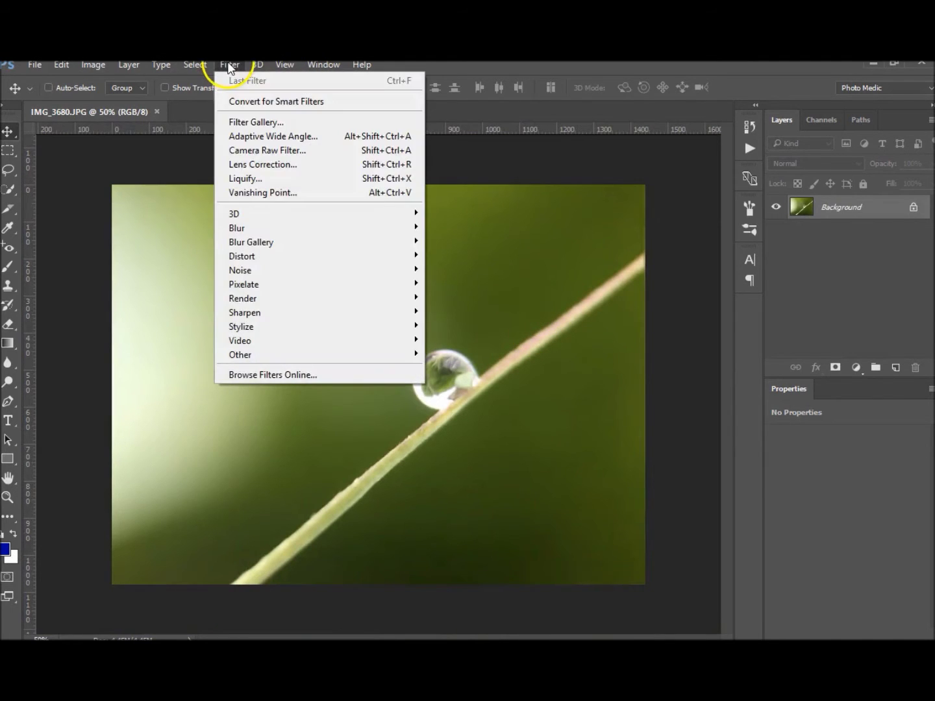
left_click(295, 152)
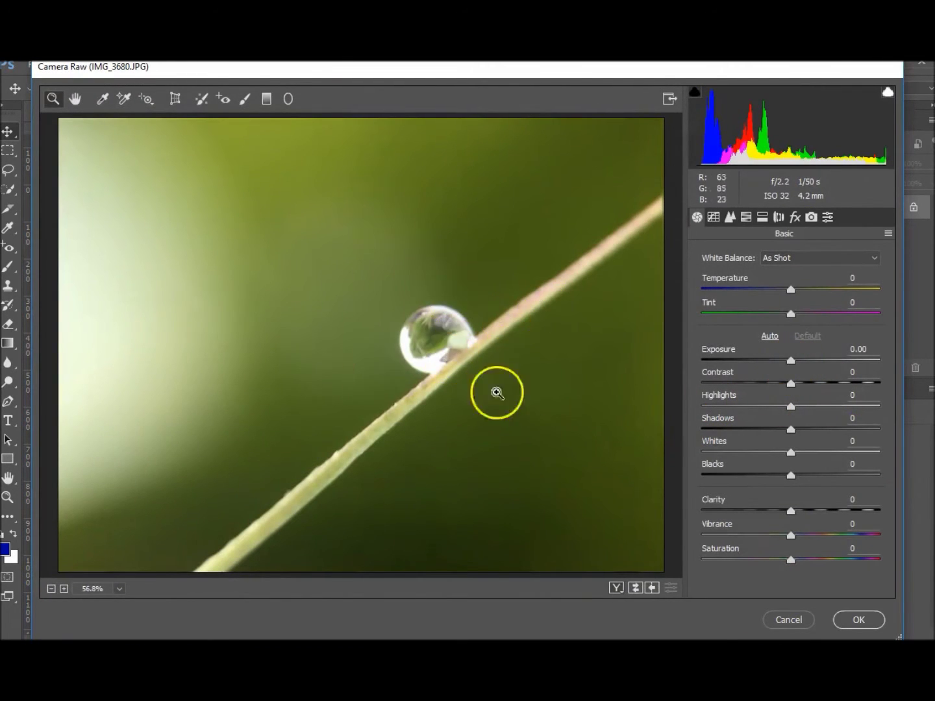
left_click_drag(791, 361, 783, 364)
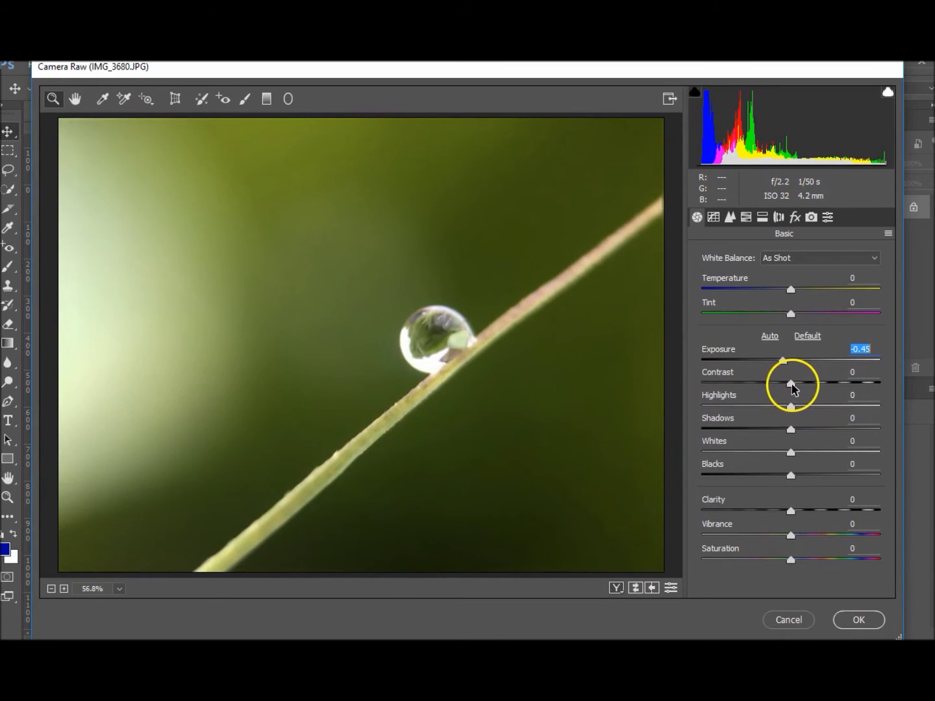
left_click_drag(792, 388, 817, 388)
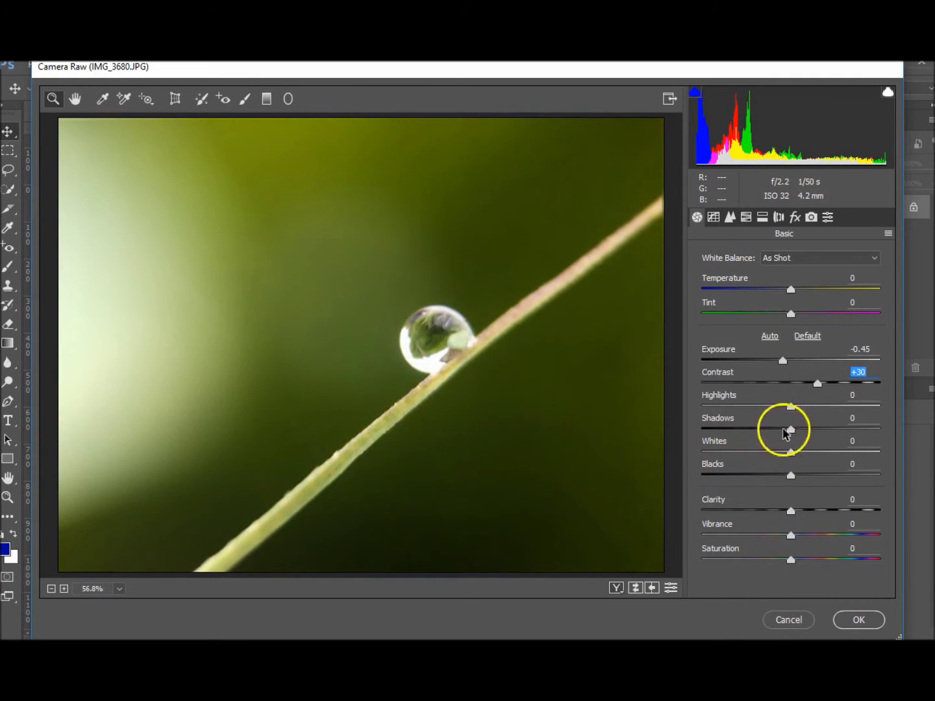
Set Highlights -36, Whites -10, Blacks -16 and Clarity +20 in the Basic panel
left_click_drag(790, 406, 757, 419)
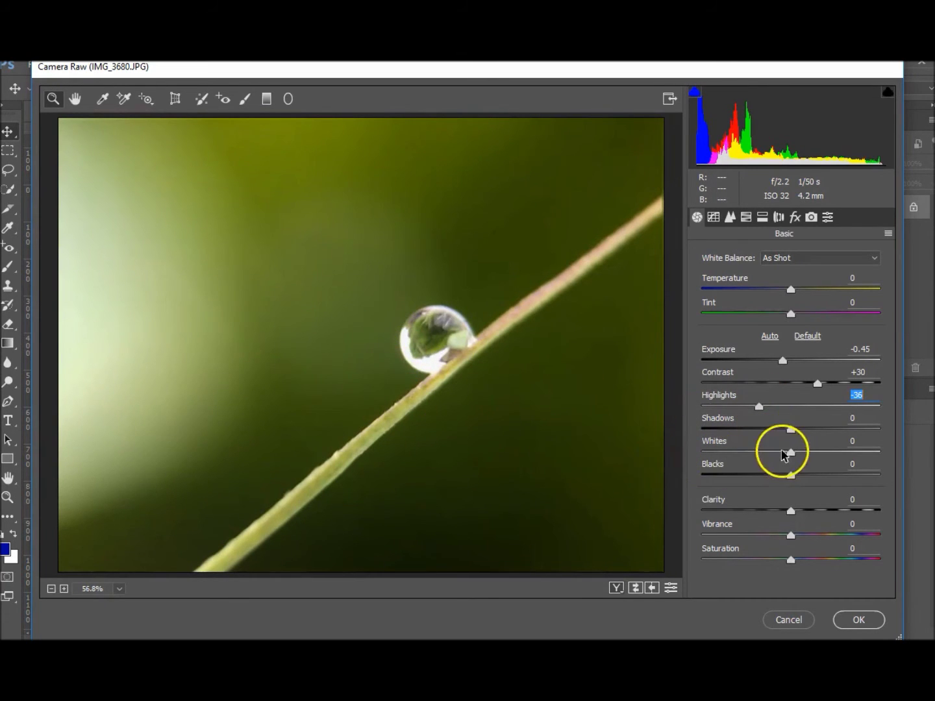
left_click_drag(790, 455, 716, 453)
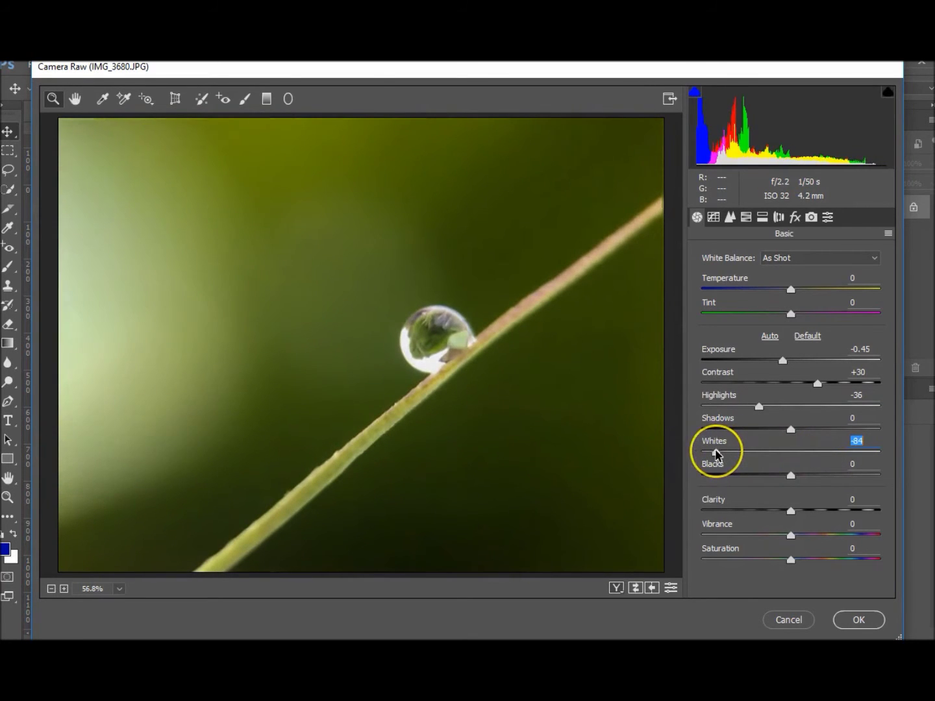
left_click_drag(856, 455, 782, 455)
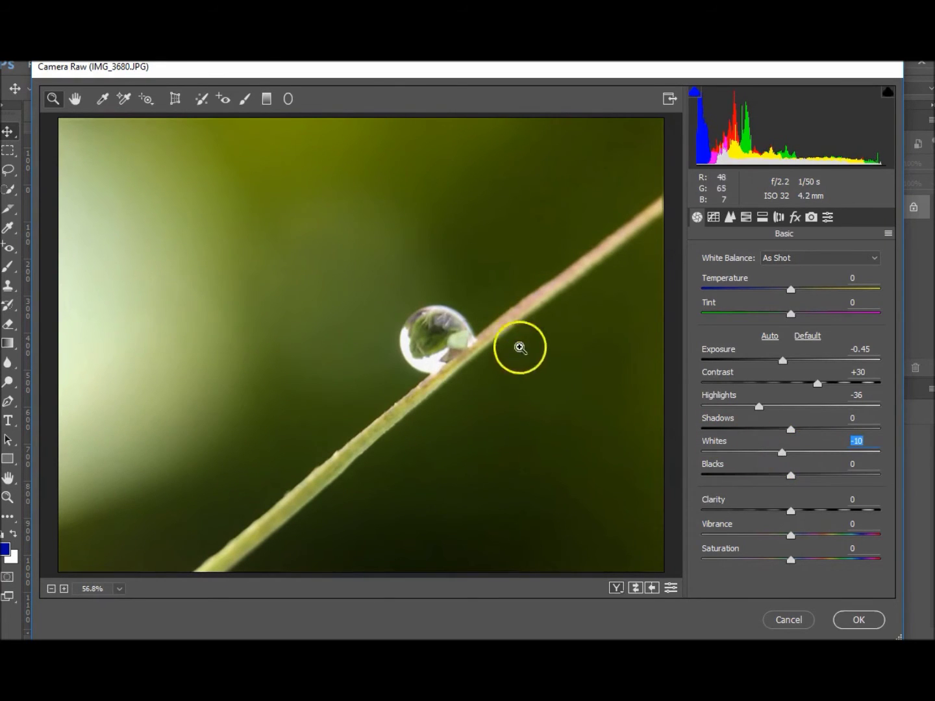
mouse_move(791, 479)
left_mouse_down()
mouse_move(746, 480)
mouse_move(836, 478)
mouse_move(776, 478)
left_mouse_up()
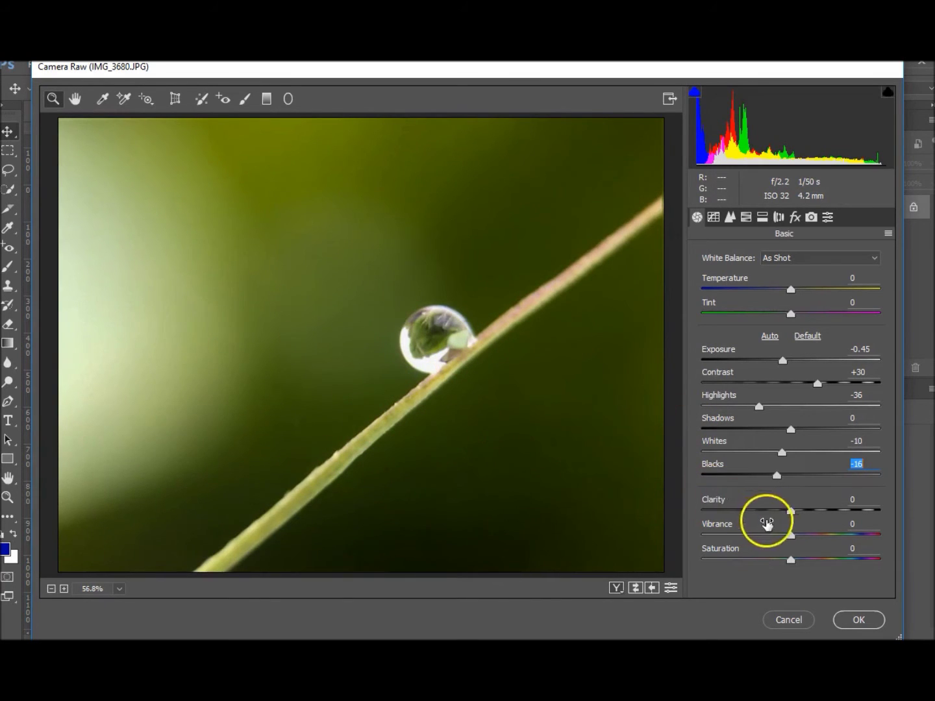
left_click_drag(791, 513, 819, 516)
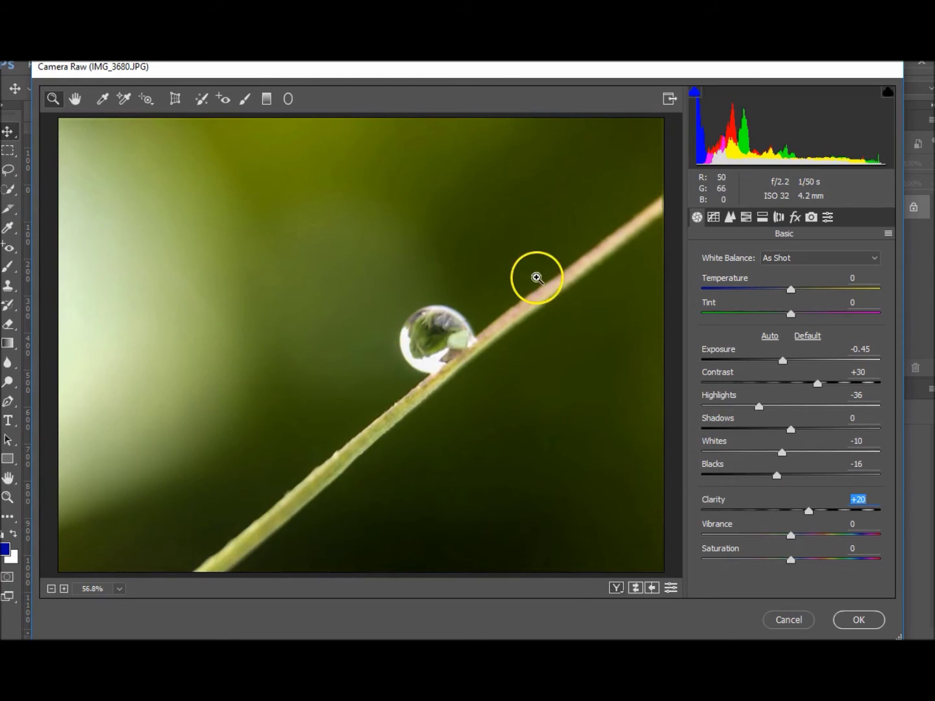
In HSL Hue, shift Greens to +15 and reset Yellows back to 0
left_click(712, 217)
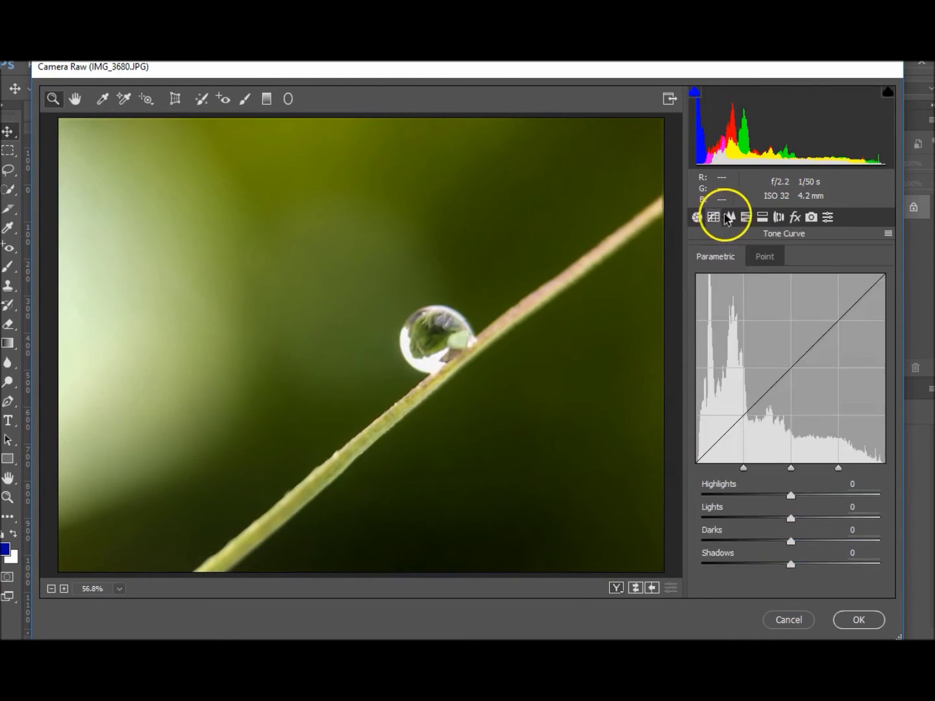
left_click(730, 217)
left_click(746, 217)
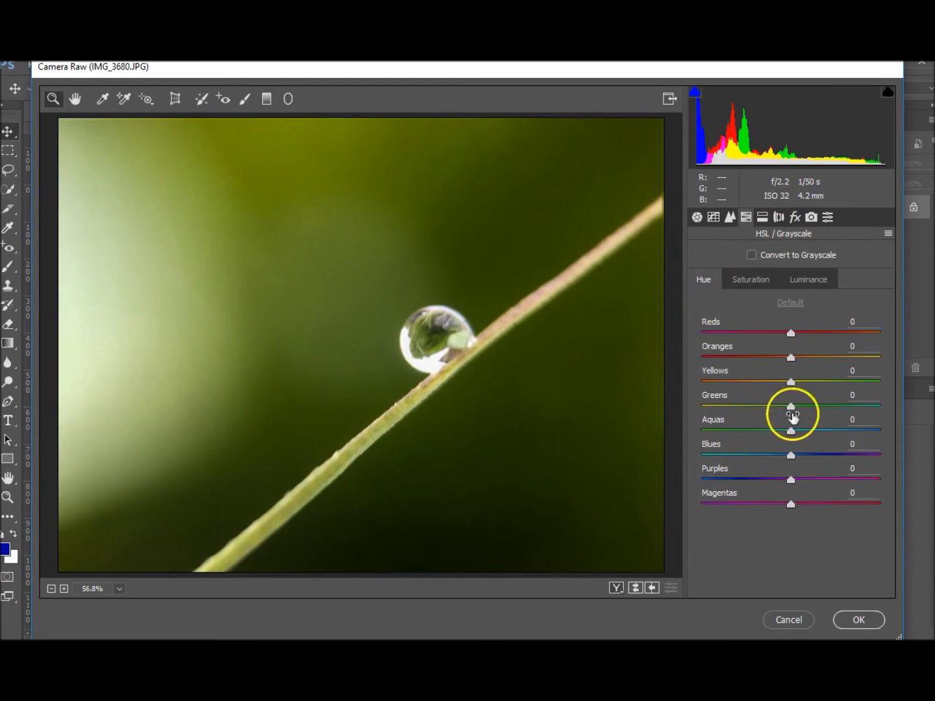
mouse_move(791, 409)
left_mouse_down()
mouse_move(825, 411)
mouse_move(804, 410)
left_mouse_up()
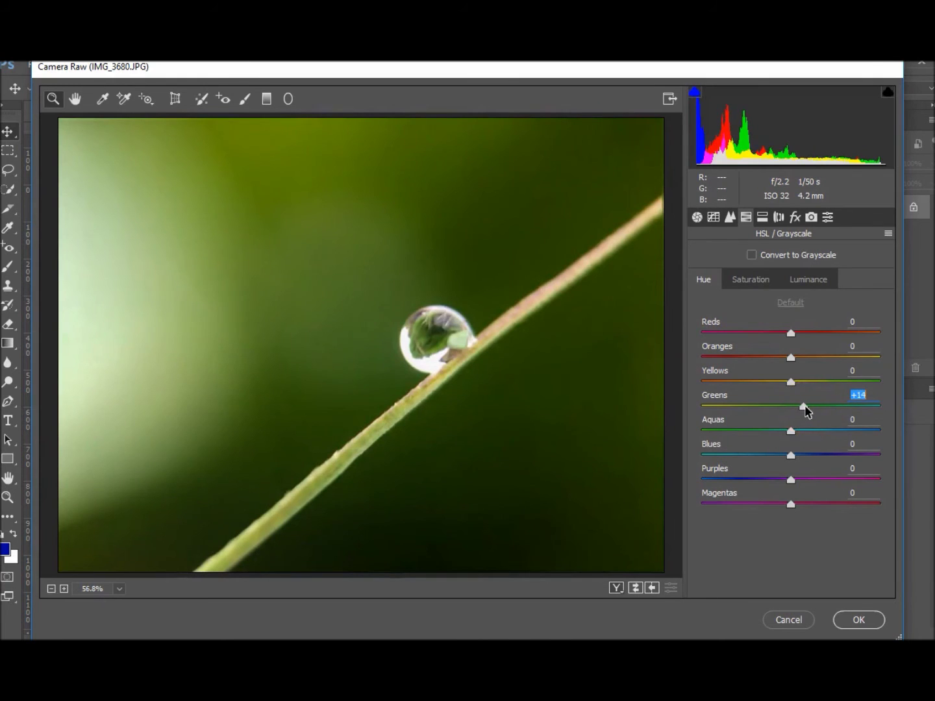
mouse_move(747, 389)
left_mouse_down()
mouse_move(796, 386)
mouse_move(761, 382)
left_mouse_up()
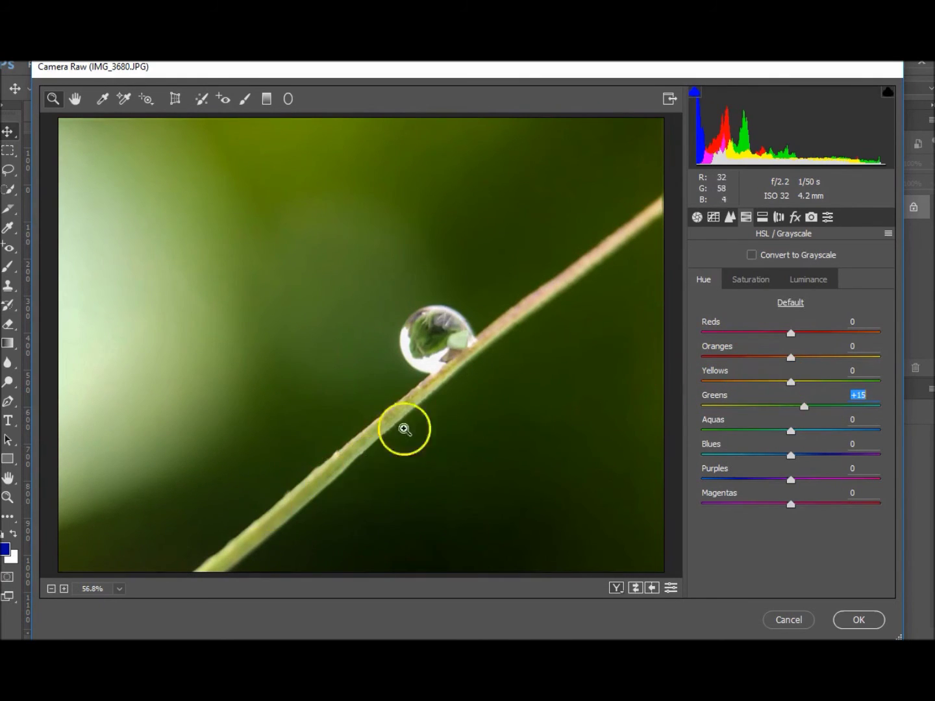
left_click(792, 382)
mouse_move(801, 383)
left_mouse_down()
mouse_move(817, 383)
mouse_move(808, 390)
left_mouse_up()
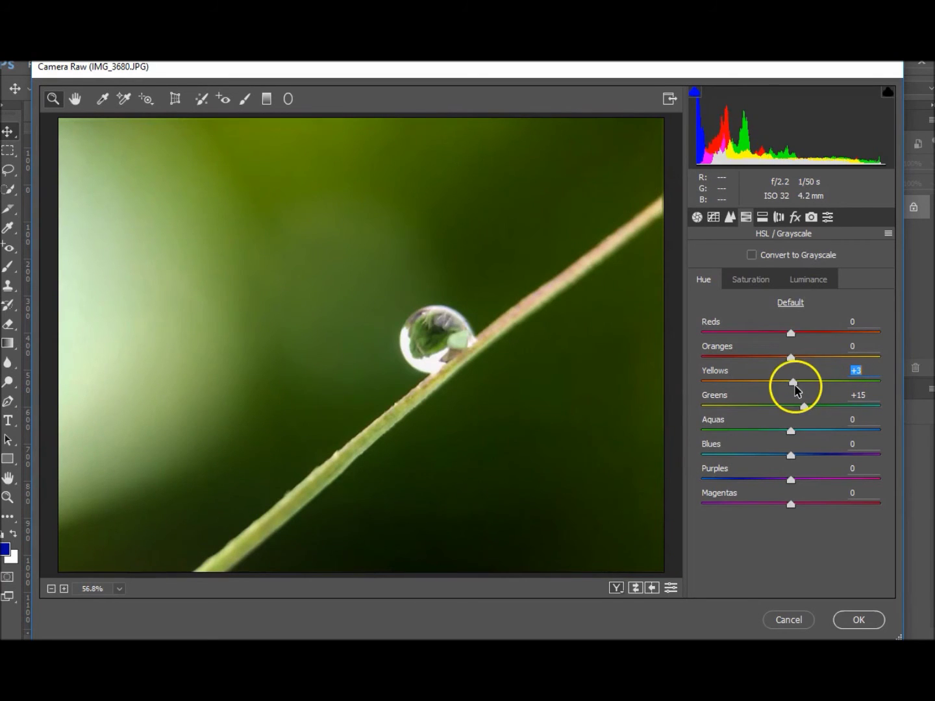
double_click(794, 383)
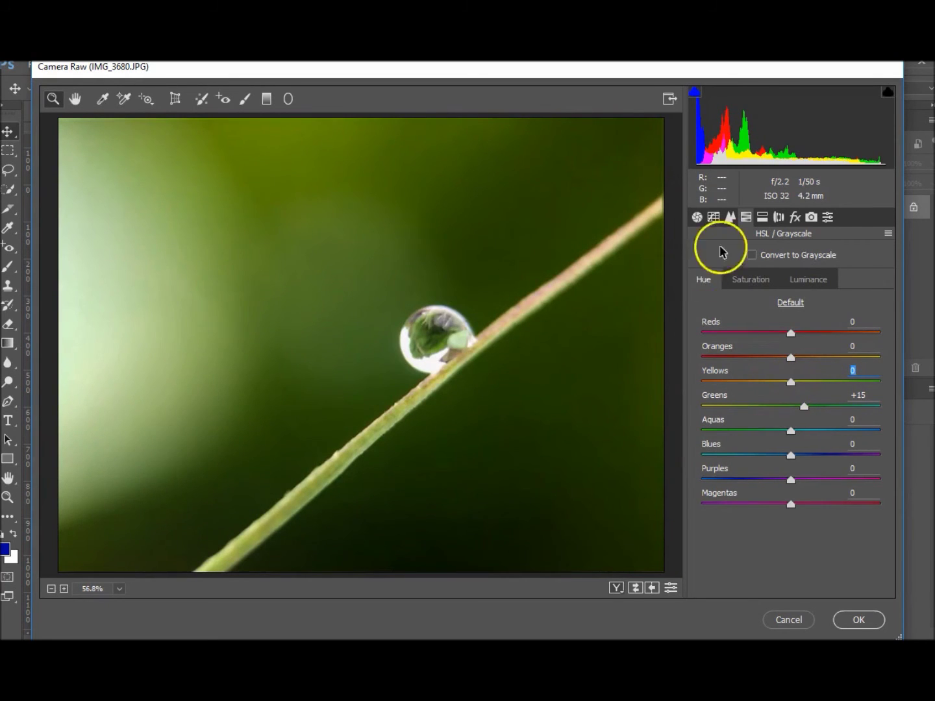
Raise Greens saturation to +15 and Greens luminance to +10
left_click(758, 284)
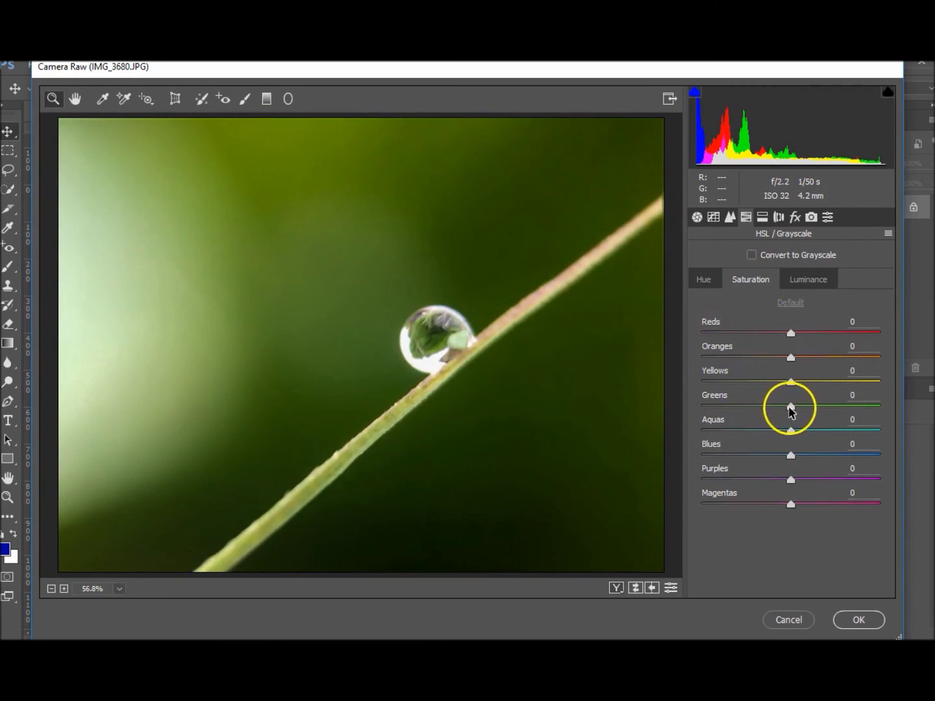
mouse_move(791, 407)
left_mouse_down()
mouse_move(866, 420)
mouse_move(902, 416)
mouse_move(805, 421)
left_mouse_up()
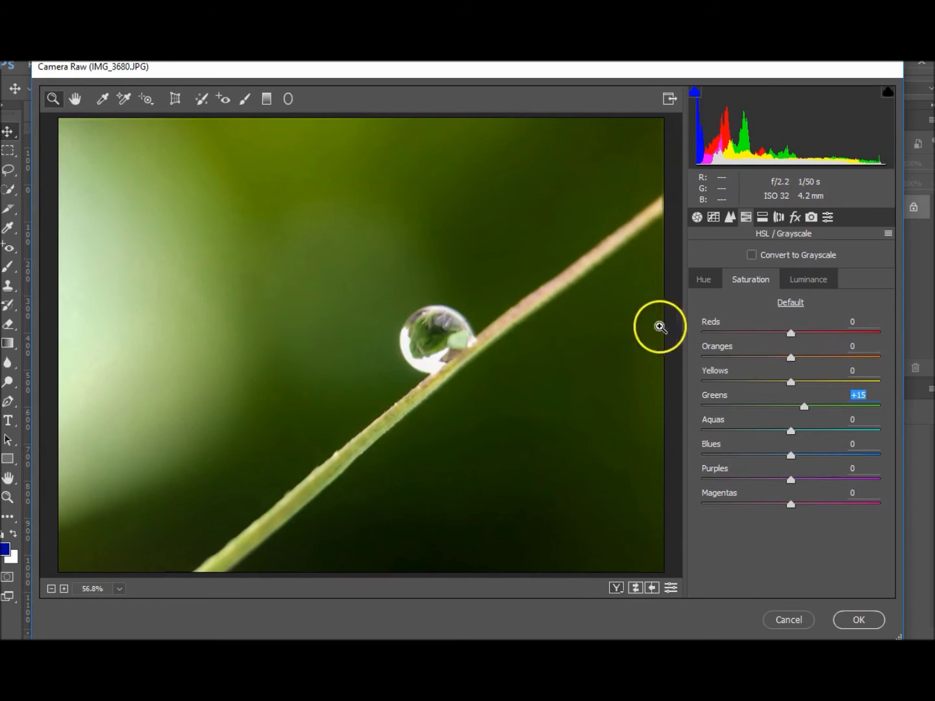
left_click(797, 282)
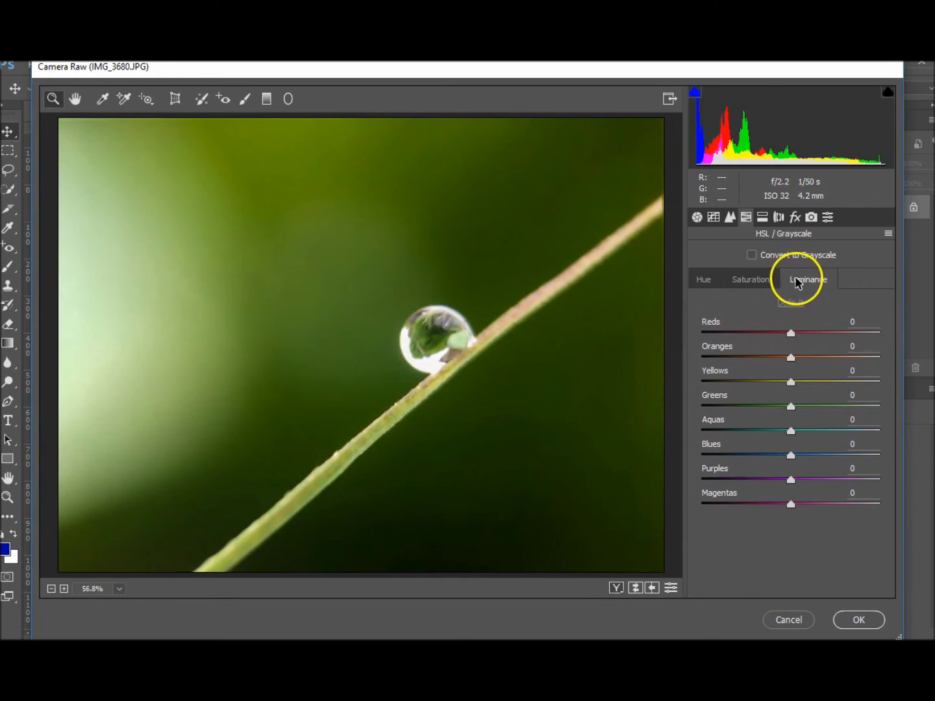
mouse_move(791, 411)
left_mouse_down()
mouse_move(815, 407)
mouse_move(799, 409)
left_mouse_up()
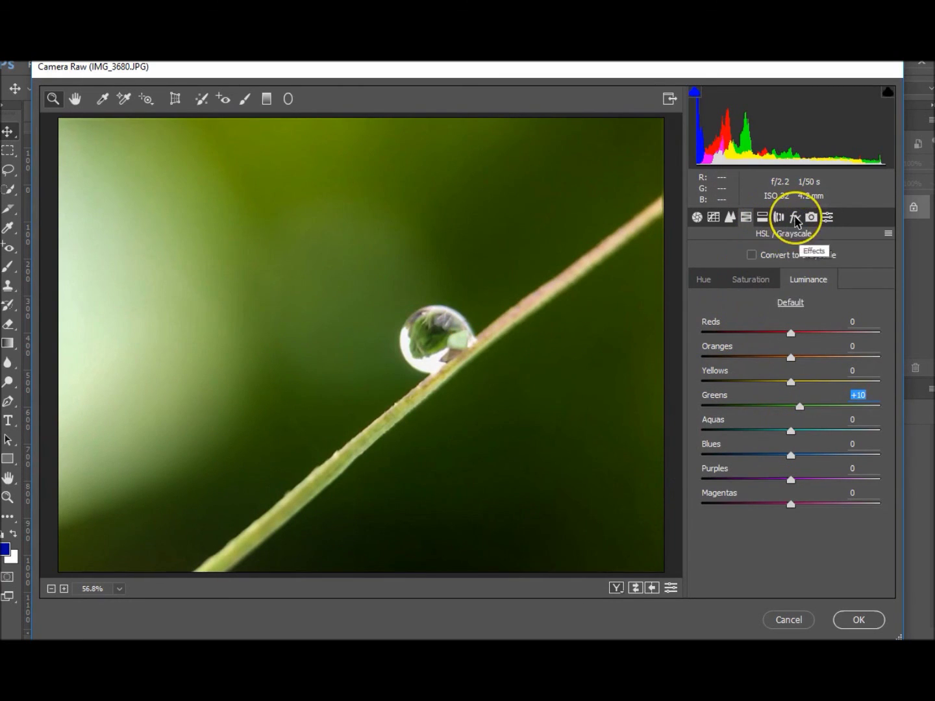
left_click(795, 219)
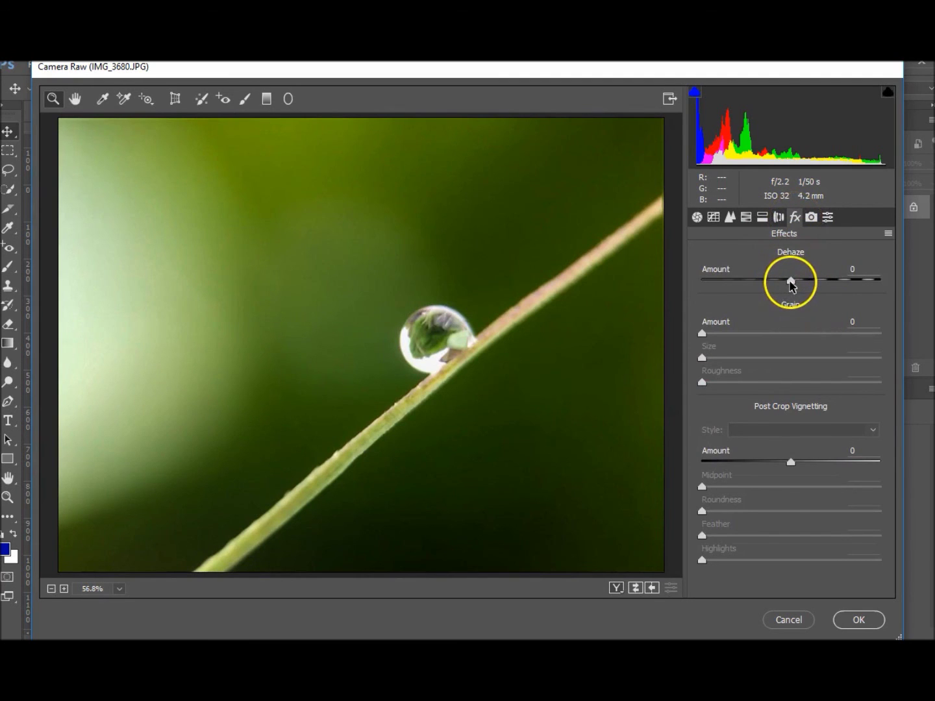
Set Dehaze Amount to +40 and commit the Camera Raw Filter with OK
left_click_drag(791, 283, 831, 289)
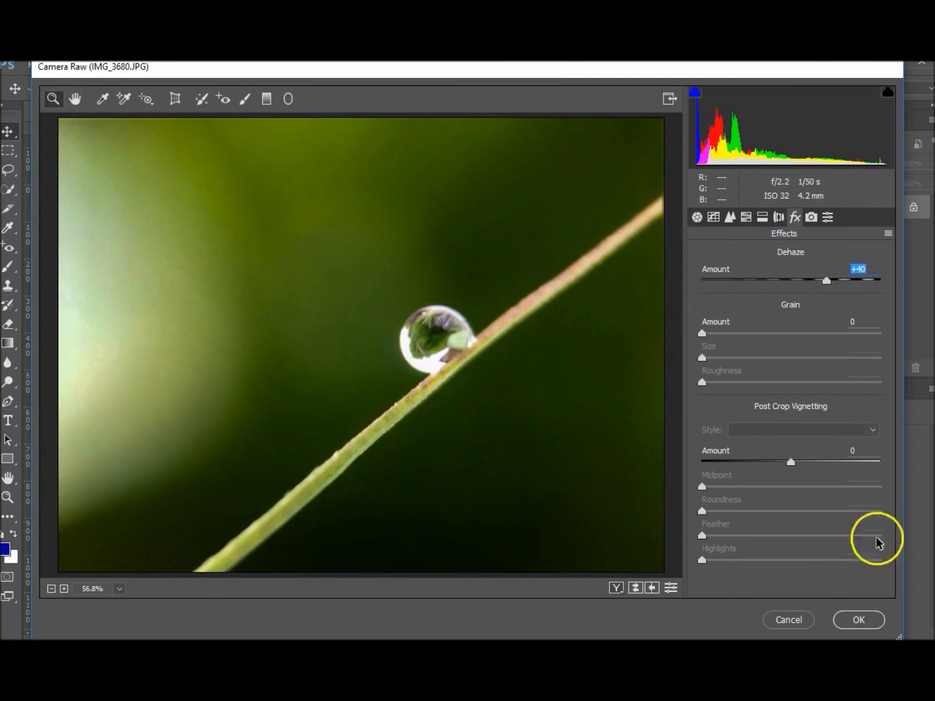
left_click(856, 620)
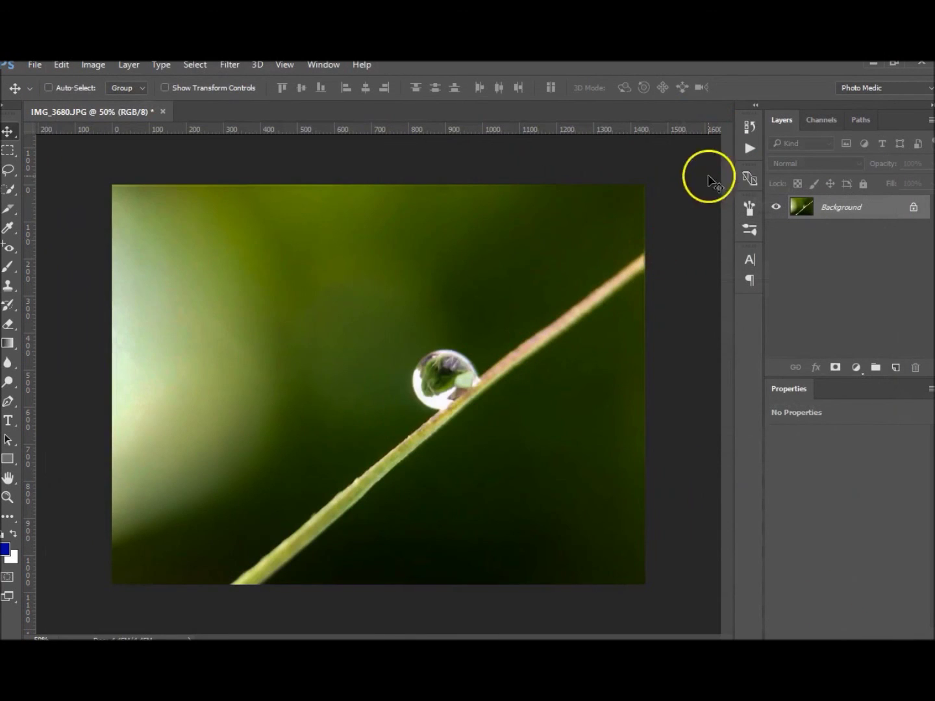
left_click(750, 126)
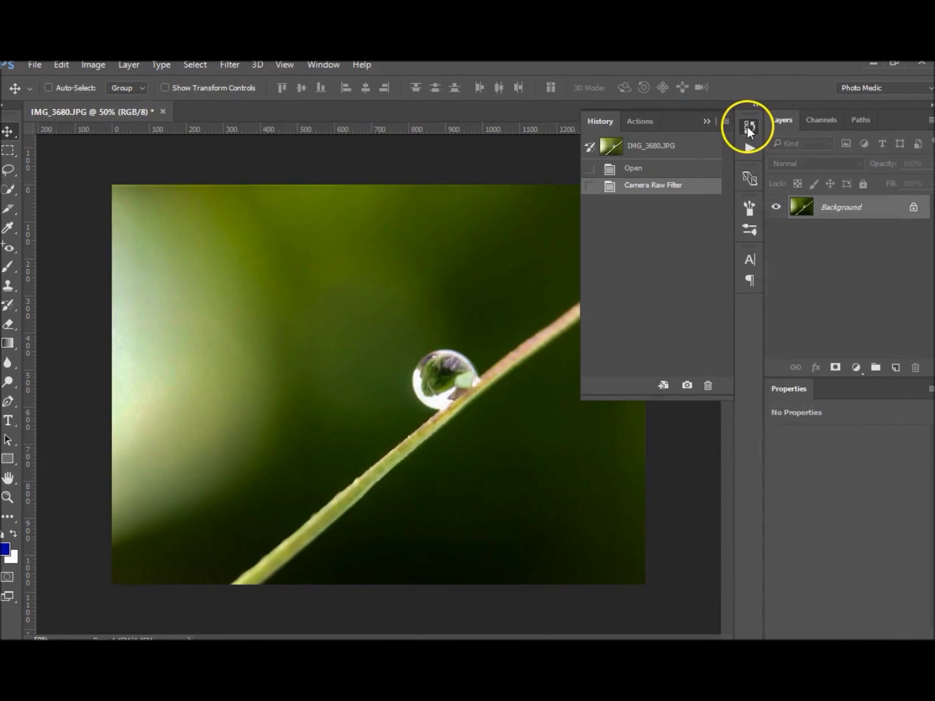
left_click(669, 147)
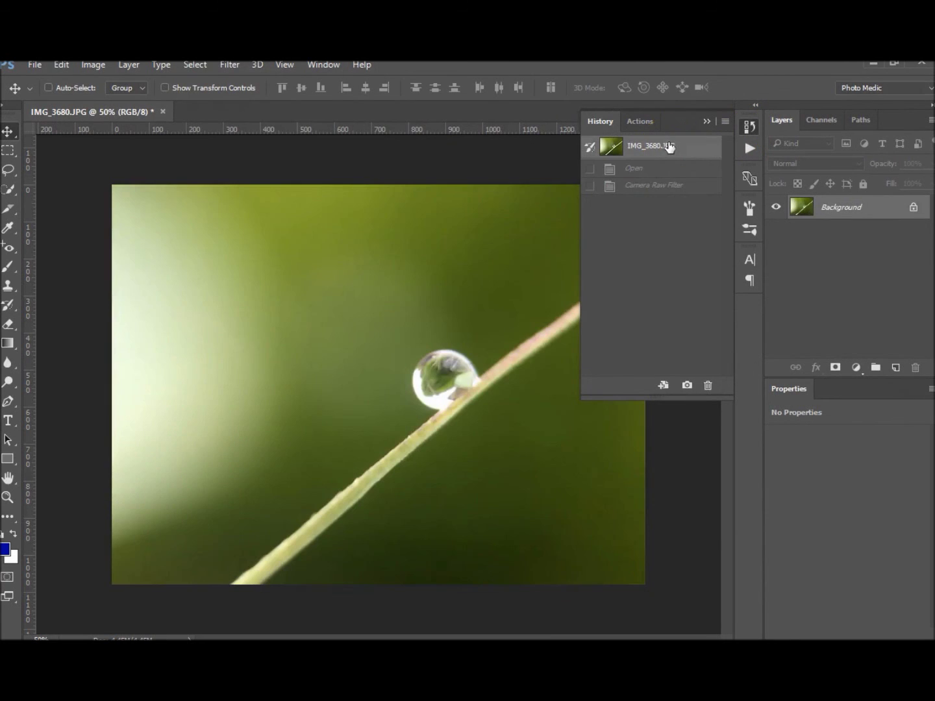
left_click(676, 194)
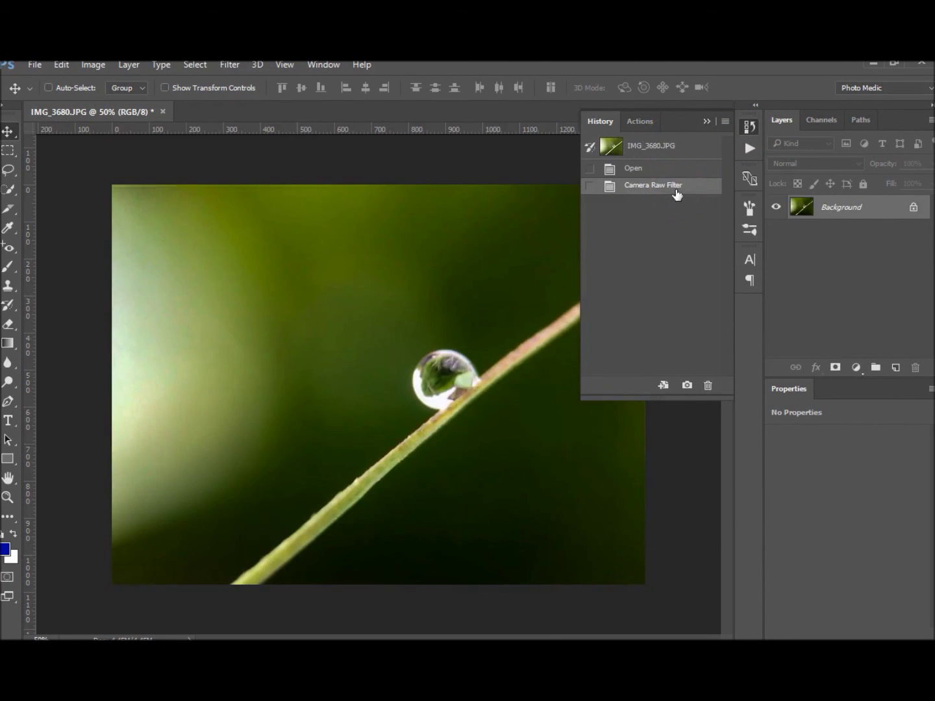
left_click(749, 126)
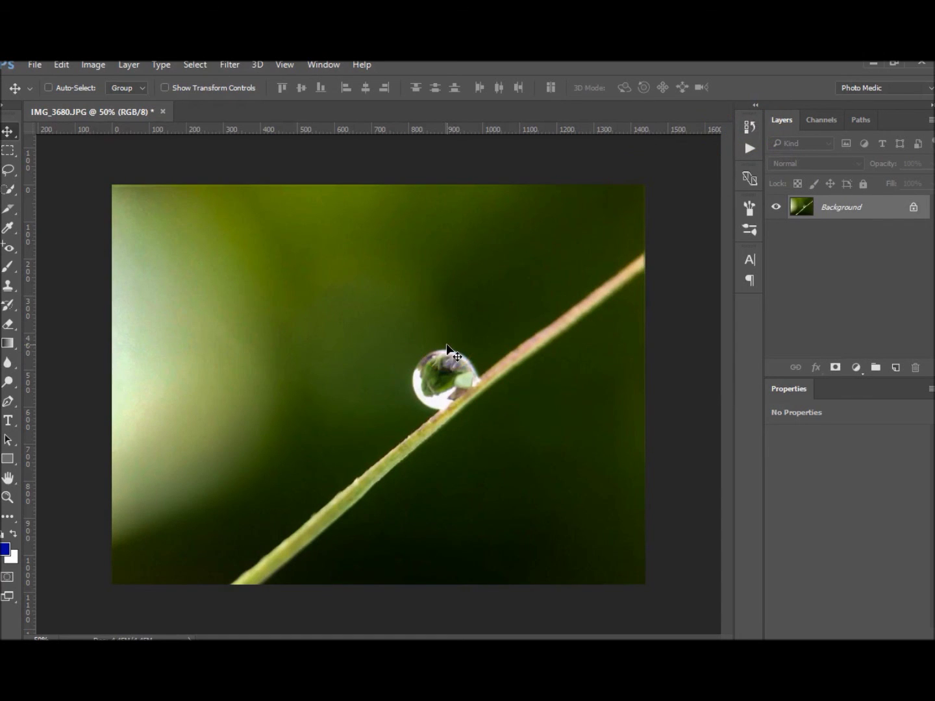
left_click(541, 281)
left_click(411, 302)
left_click(385, 309)
left_click(183, 373)
left_click(303, 377)
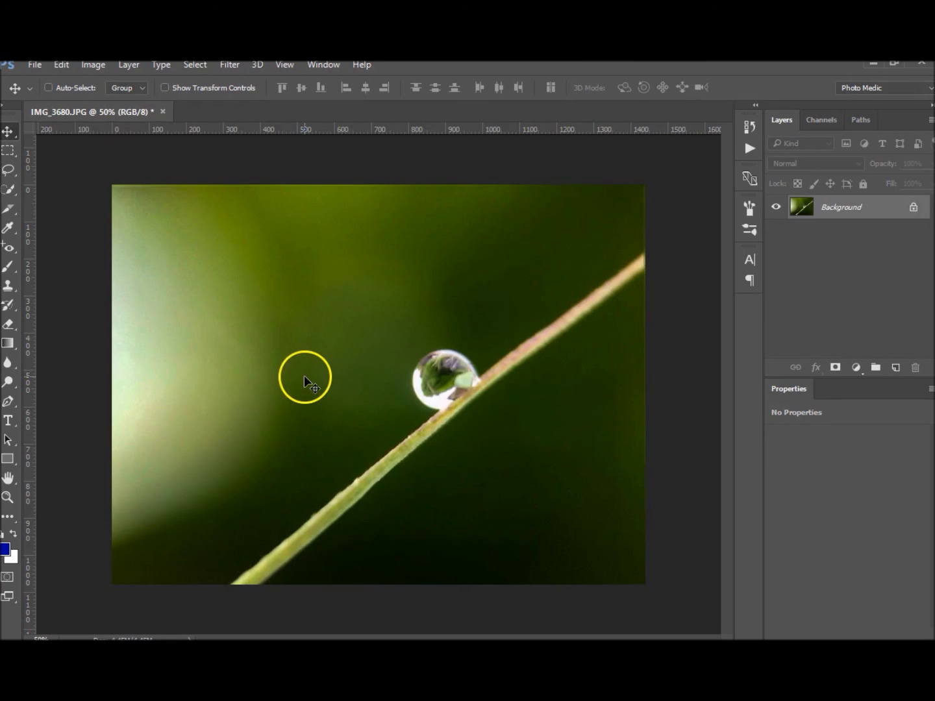